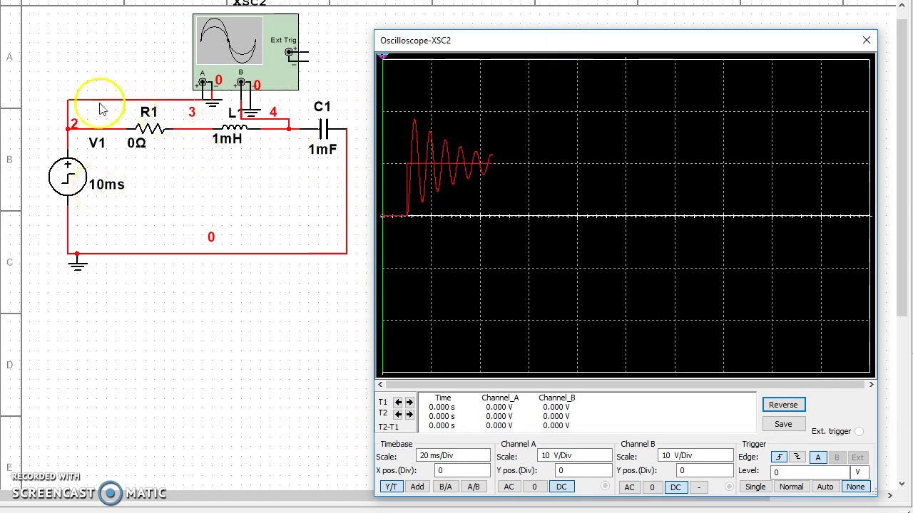
pyautogui.doubleClick(73, 179)
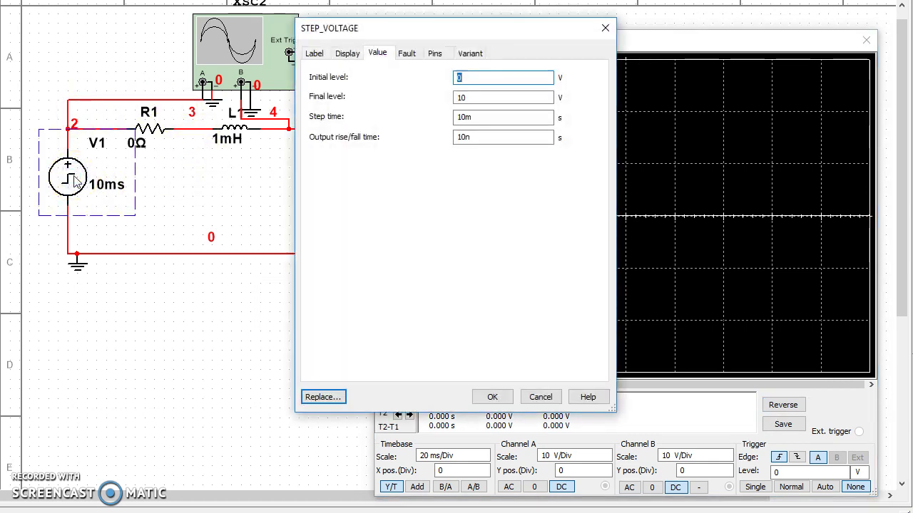
pyautogui.click(479, 97)
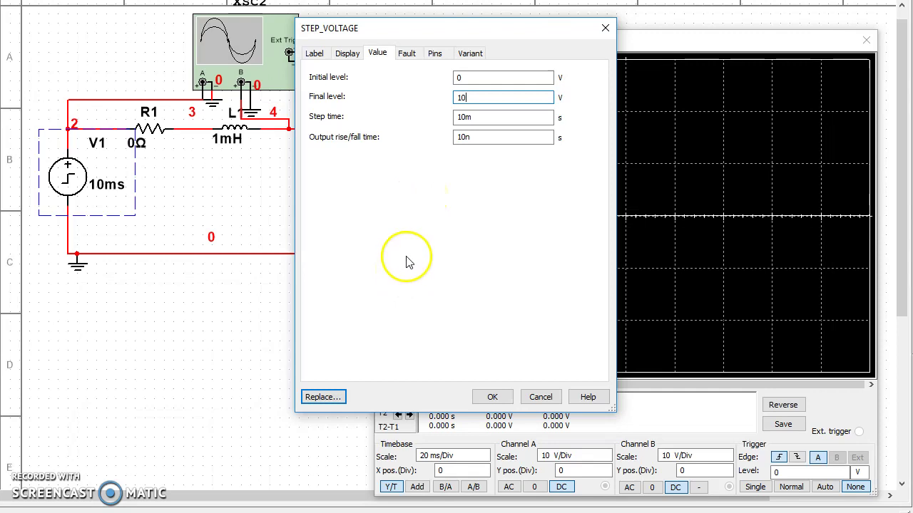
pyautogui.click(182, 176)
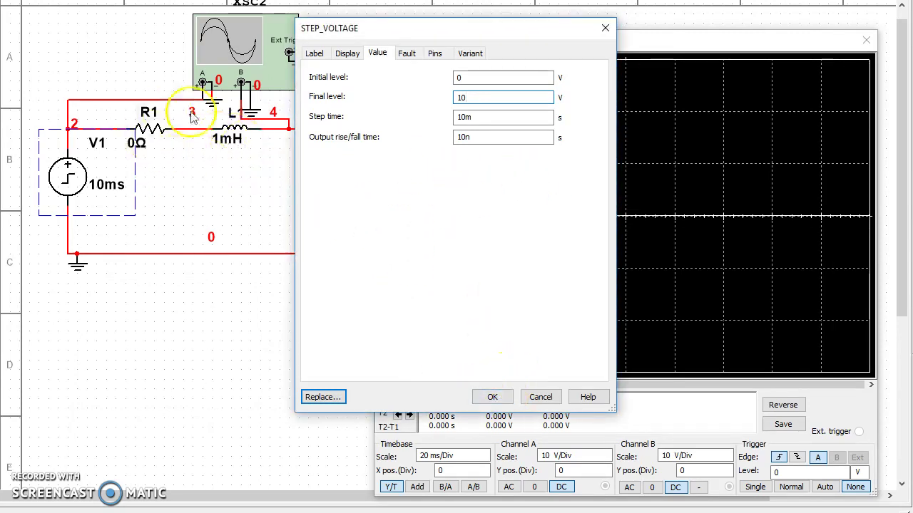
pyautogui.click(492, 397)
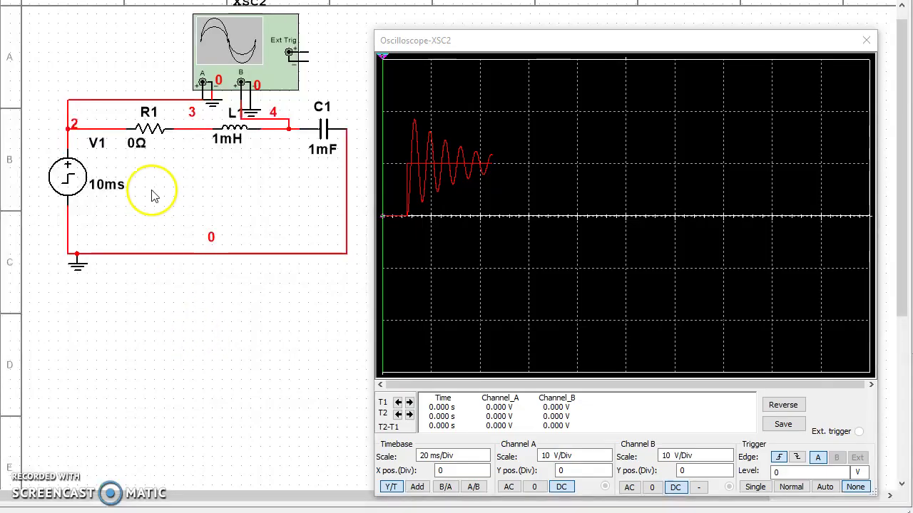
# Check the step source and resistor R1, then run the simulation with R1 = 0 Ω.
pyautogui.doubleClick(72, 179)
pyautogui.click(605, 27)
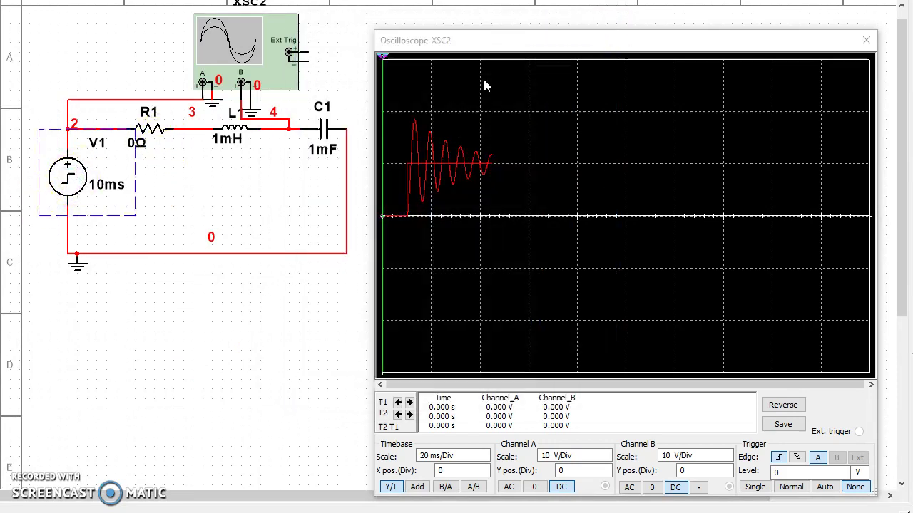
pyautogui.click(204, 196)
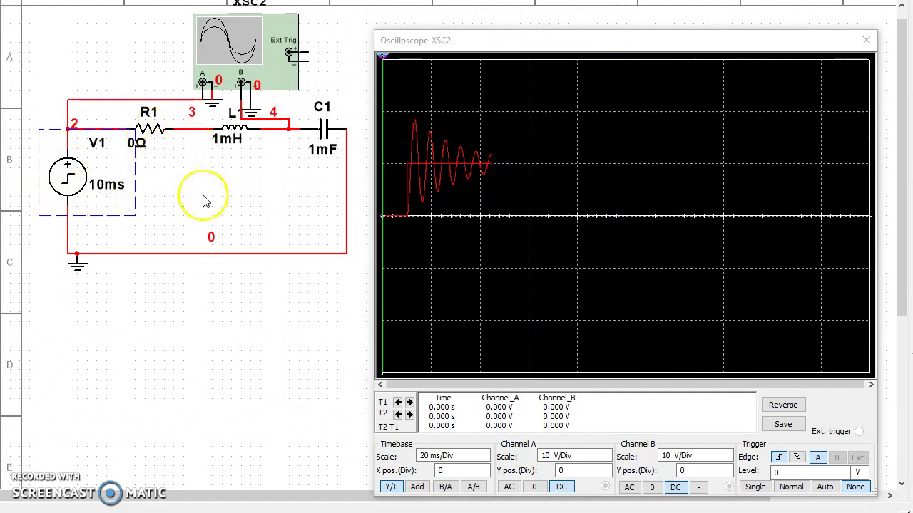
pyautogui.click(153, 131)
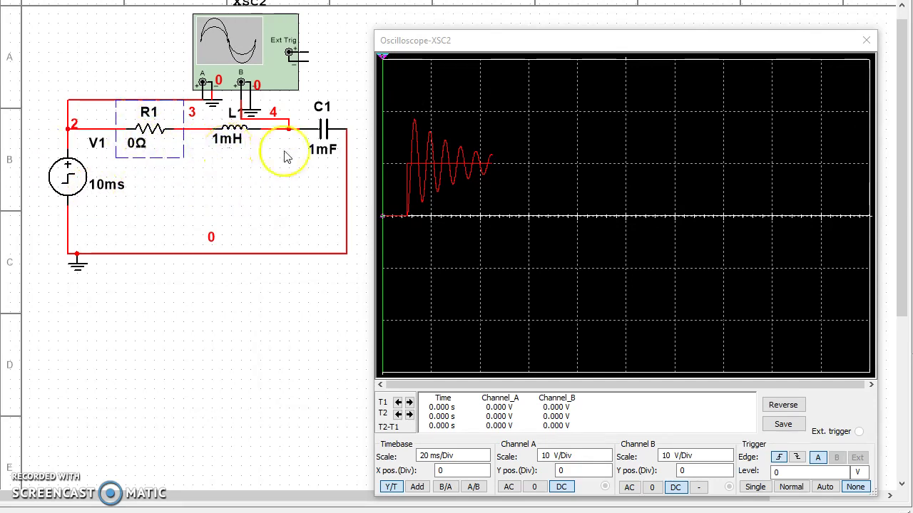
pyautogui.click(288, 218)
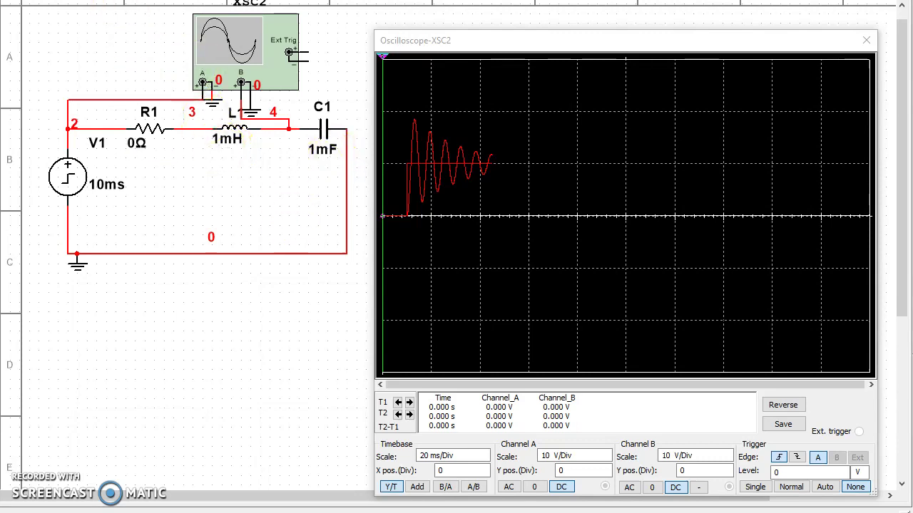
pyautogui.press('F5')
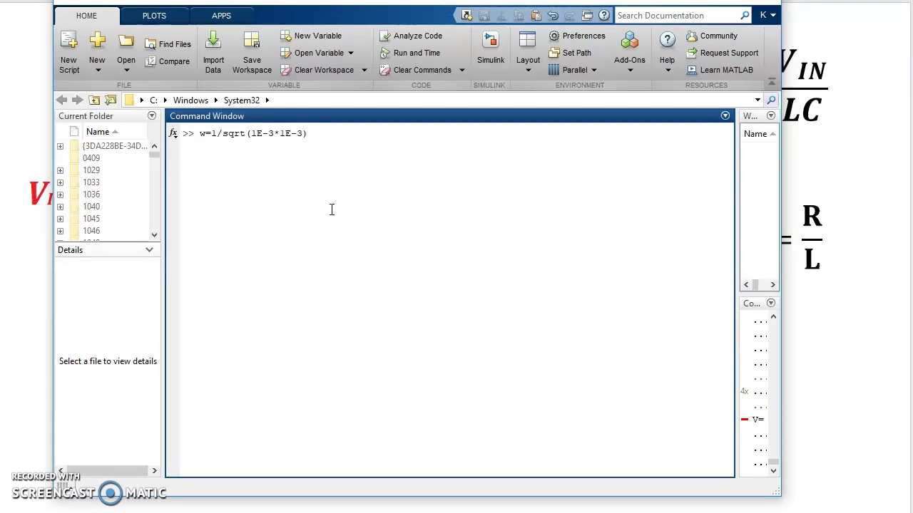
# Evaluate w=1/sqrt(1E-3*1E-3) = 1000 and f = w/(2*pi) = 159.1549 Hz.
pyautogui.press('Return')
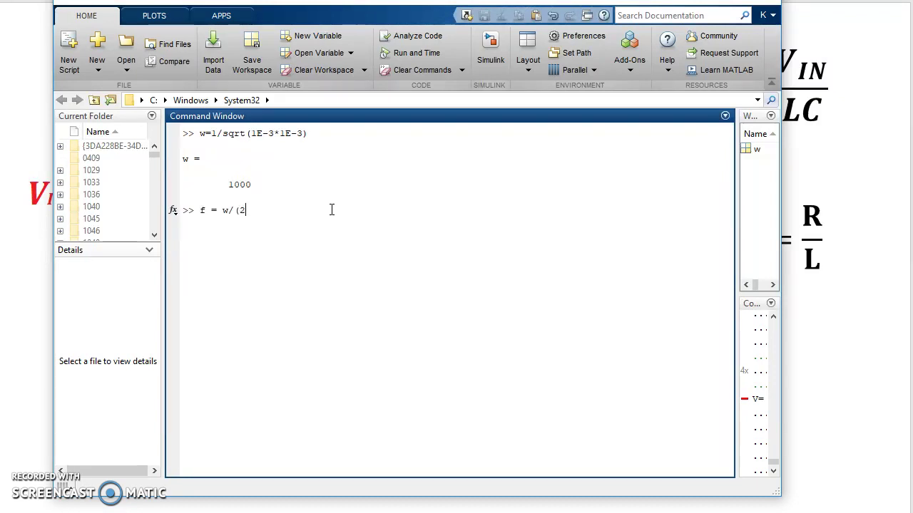
pyautogui.press('Return')
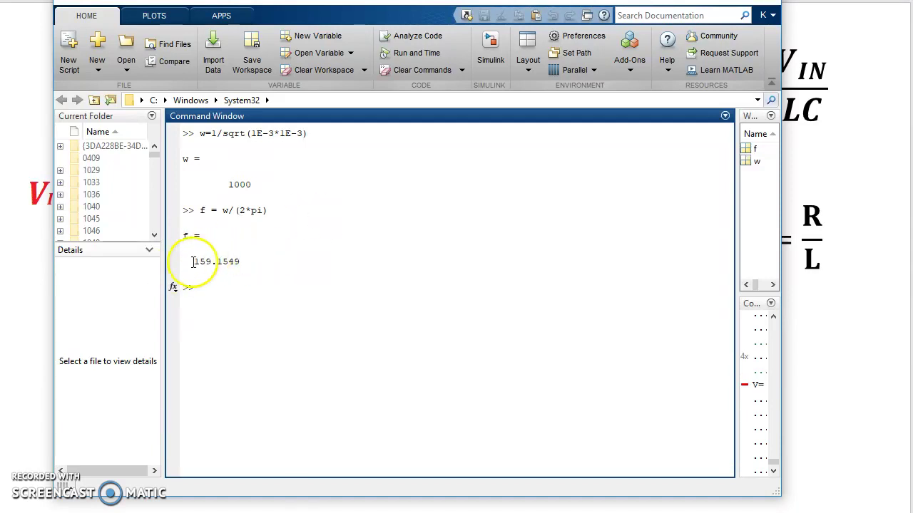
pyautogui.moveTo(193, 261); pyautogui.dragTo(247, 263)
pyautogui.click(219, 276)
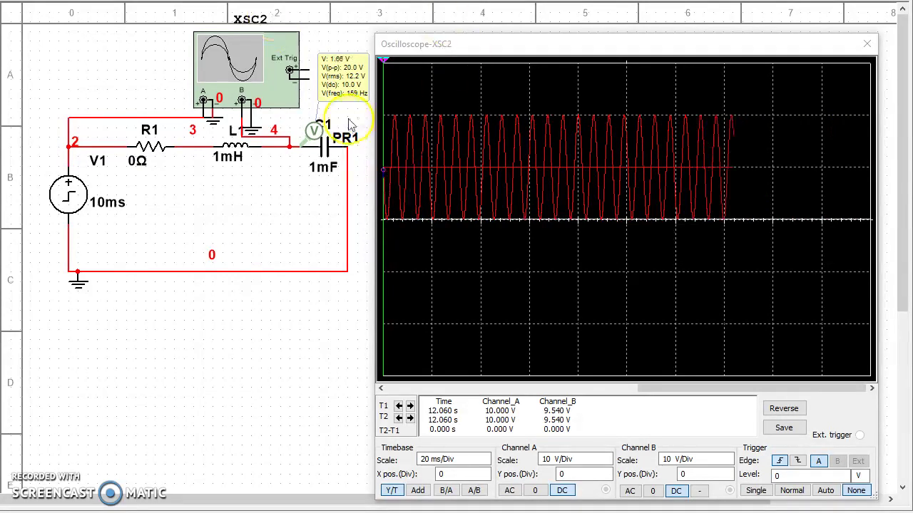
pyautogui.click(364, 103)
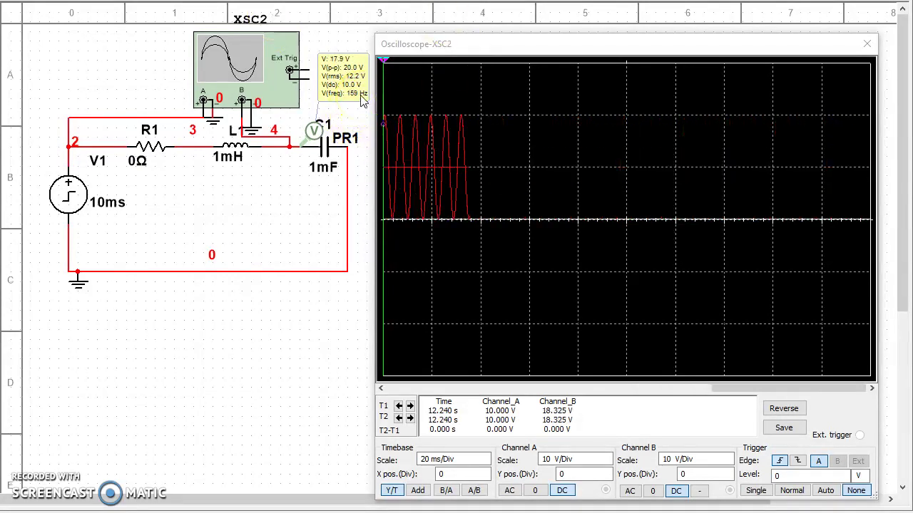
# Change R1's resistance to 0.1 Ω and dismiss the simulation-running warning.
pyautogui.doubleClick(137, 162)
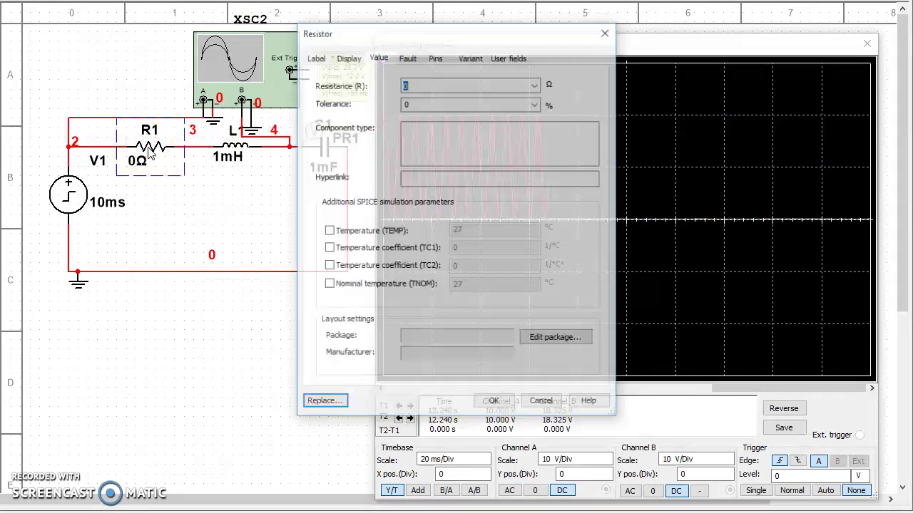
pyautogui.click(425, 84)
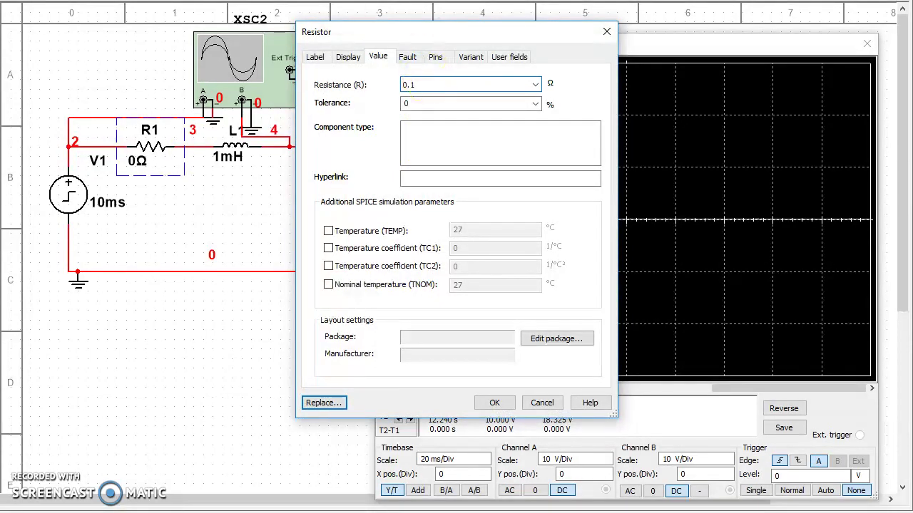
pyautogui.click(494, 402)
pyautogui.click(522, 329)
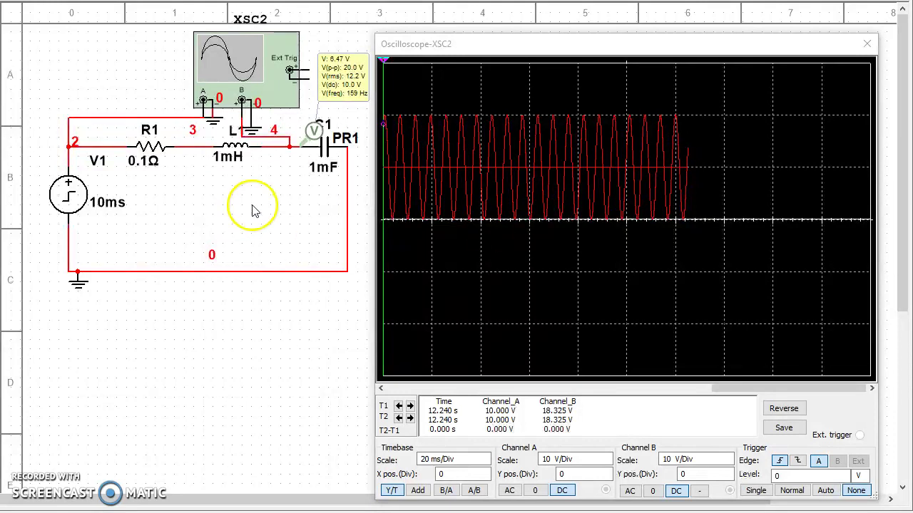
# Restart the simulation and watch the 0.1 Ω capacitor voltage settle at 10 V.
pyautogui.click(129, 1)
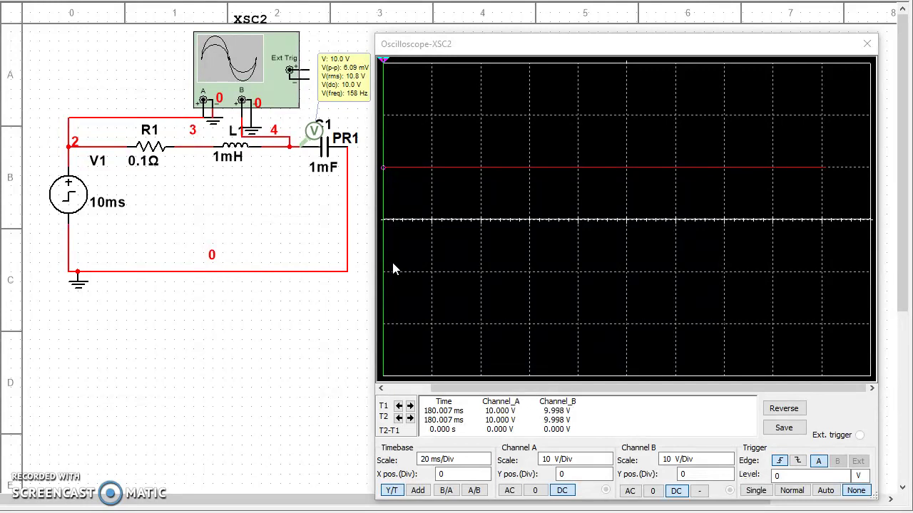
pyautogui.click(472, 147)
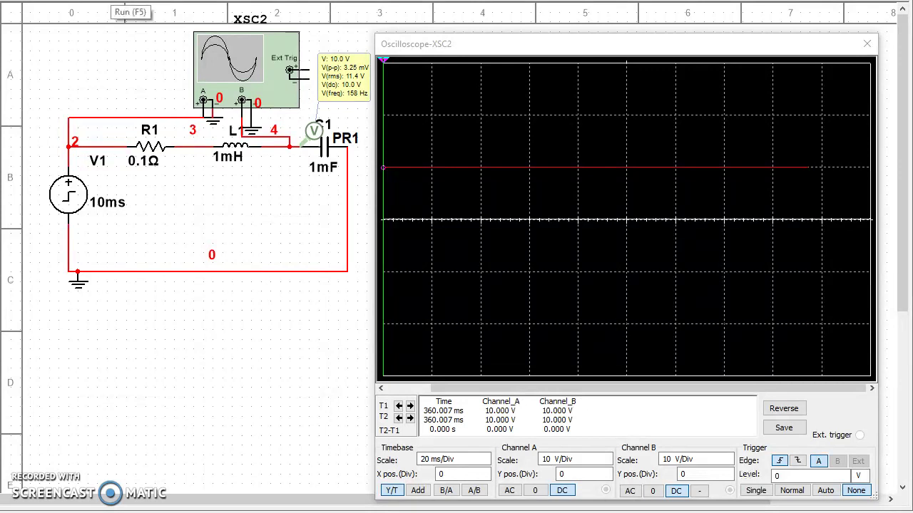
# Rerun the simulation and watch the 0.1 Ω ringing on Oscilloscope-XSC2.
pyautogui.press('F5')
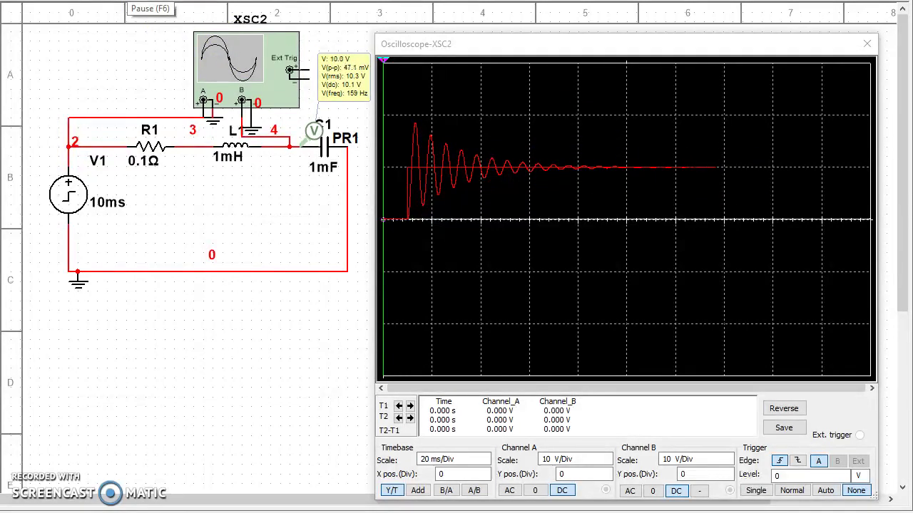
pyautogui.click(707, 170)
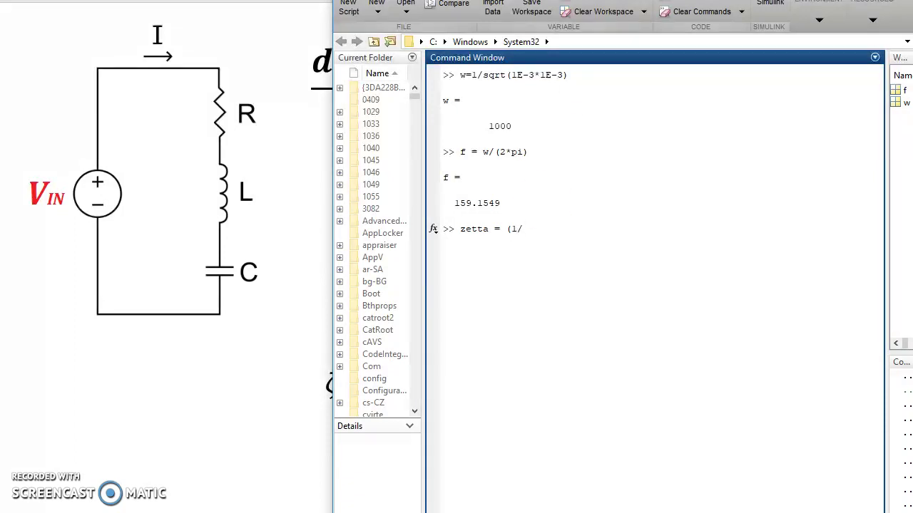
# Evaluate zetta = 0.1/(2*w*1E-3), giving a damping ratio of 0.0500.
pyautogui.moveTo(520, 0); pyautogui.dragTo(722, 0)
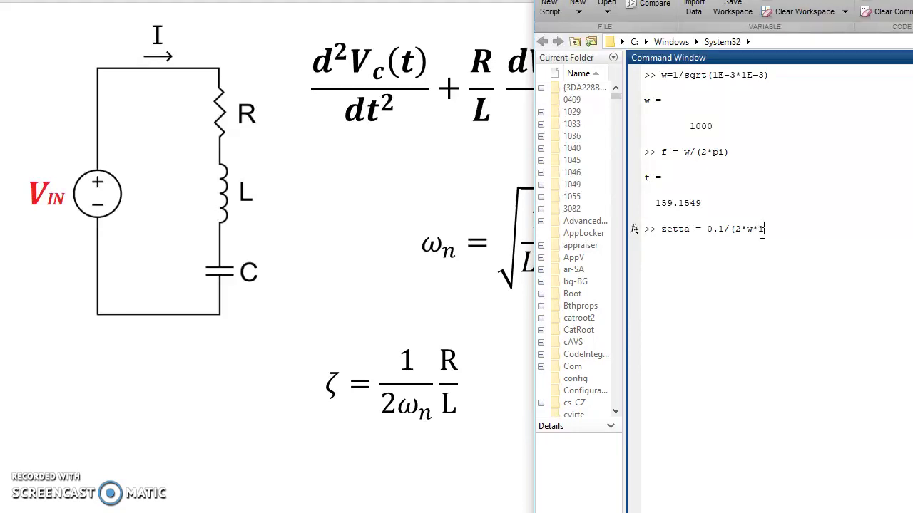
pyautogui.press('Return')
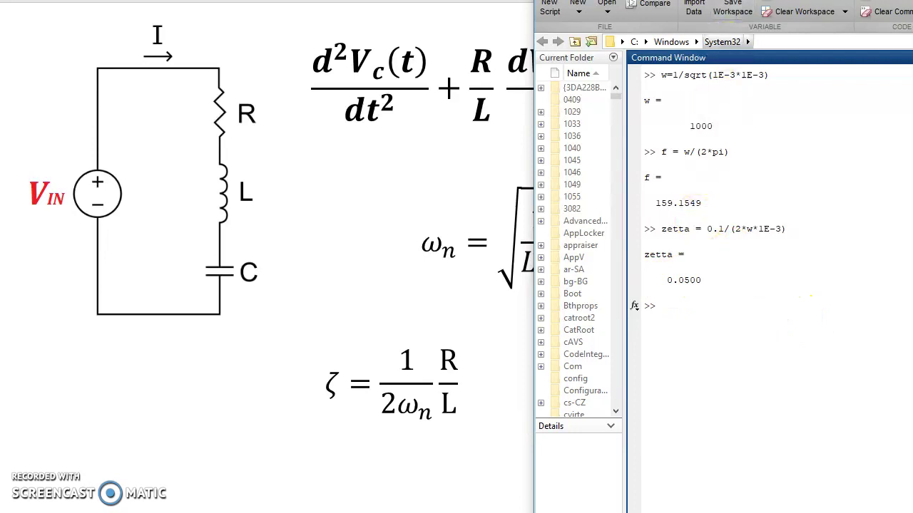
pyautogui.press('super+shift+Left')
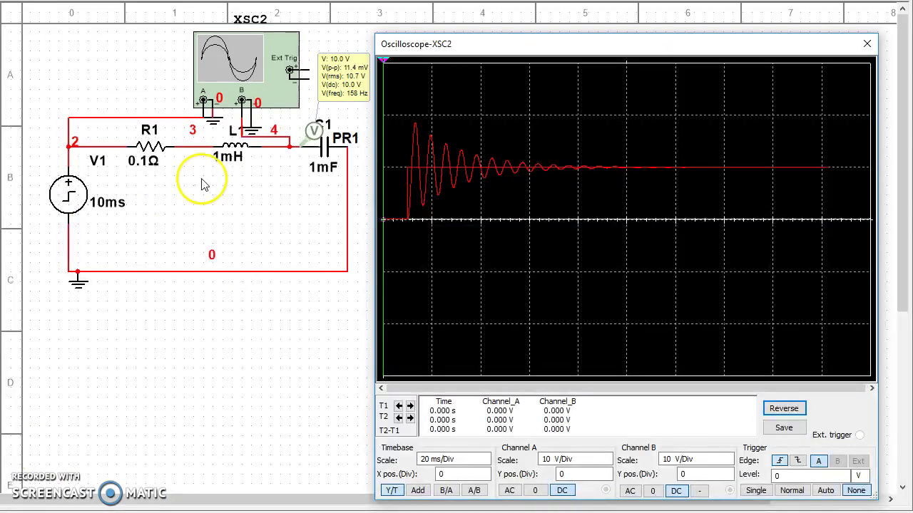
# Set R1 to 1 Ω and rerun the simulation to see one small overshoot.
pyautogui.click(151, 148)
pyautogui.doubleClick(152, 148)
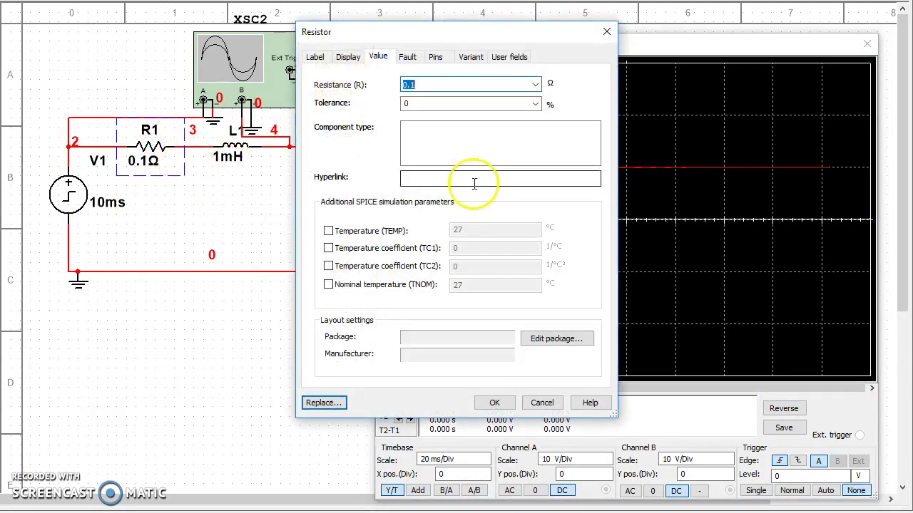
pyautogui.click(434, 85)
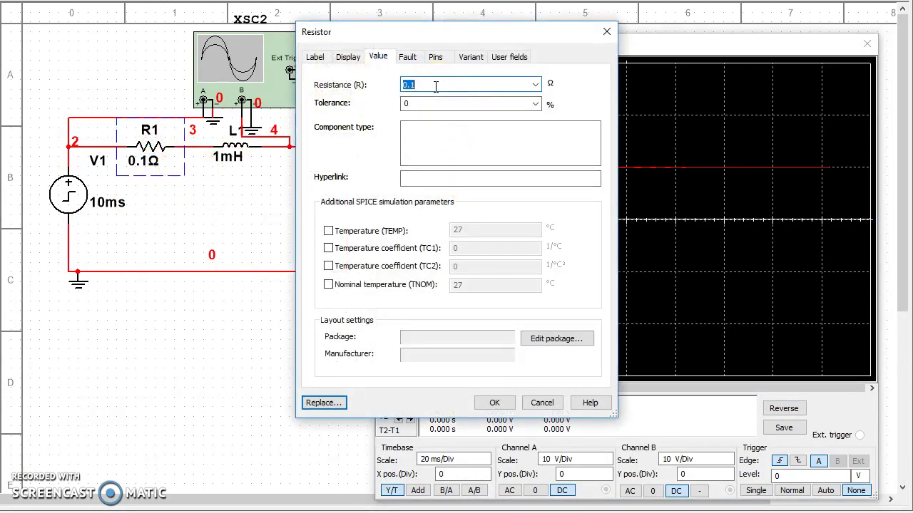
pyautogui.write('1')
pyautogui.click(494, 402)
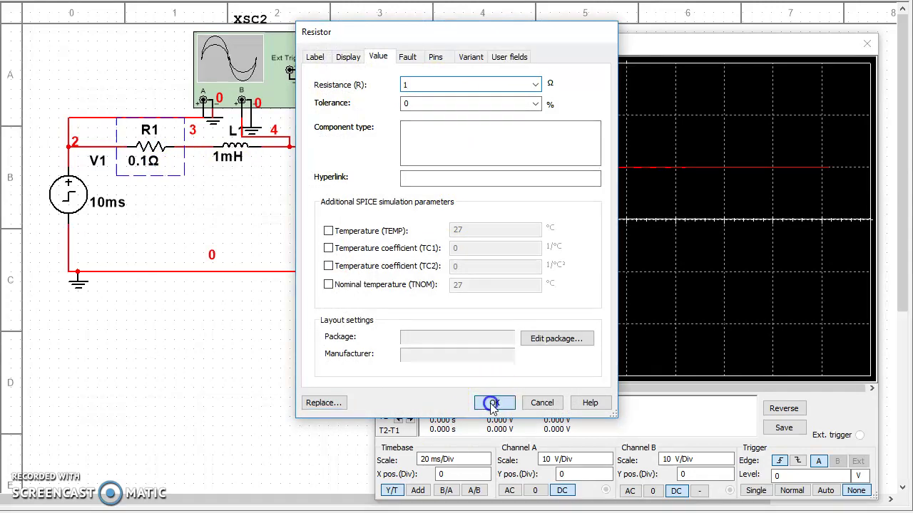
pyautogui.click(515, 333)
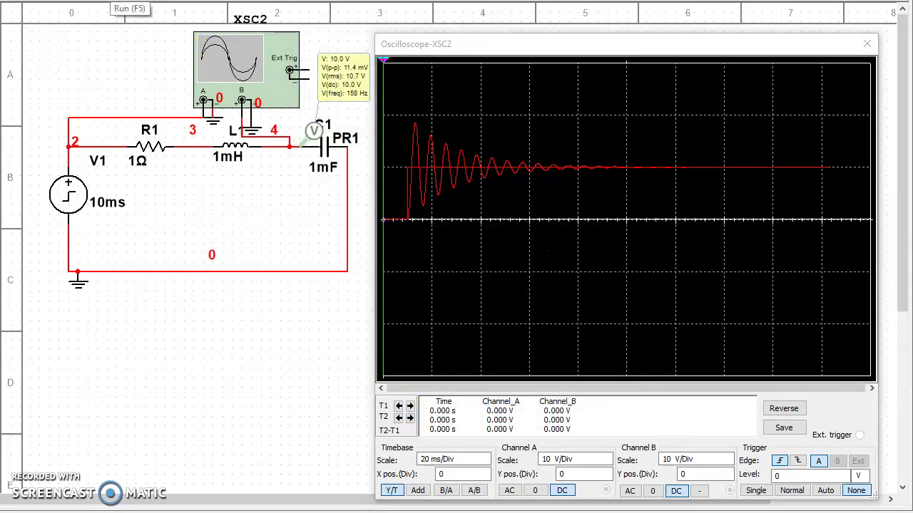
pyautogui.click(141, 8)
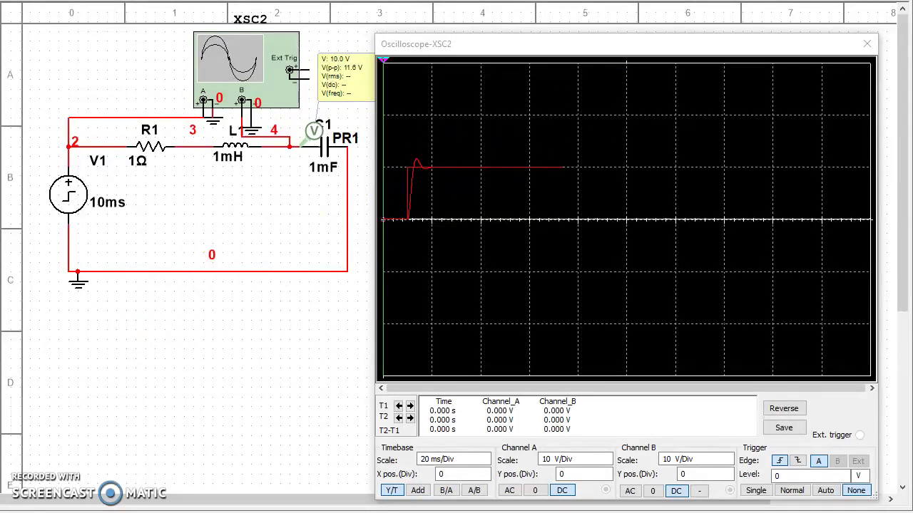
pyautogui.hotkey('alt', 'Tab')
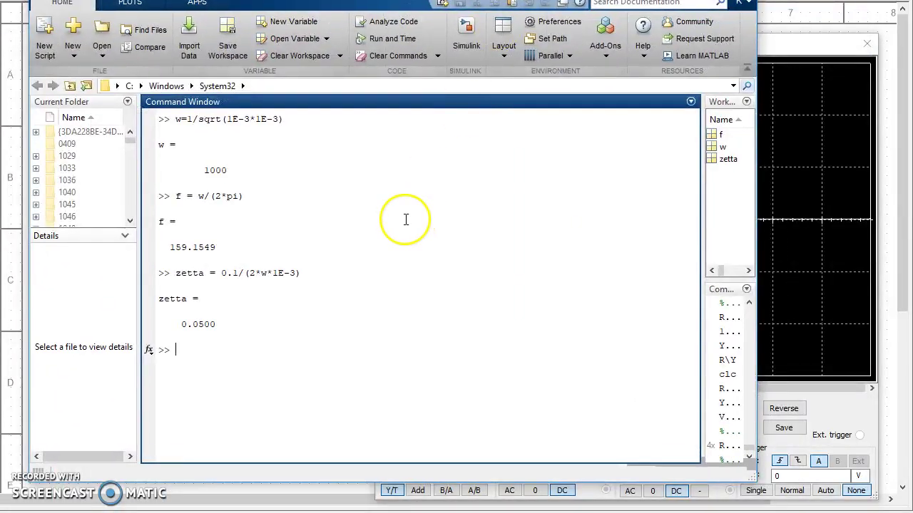
# Recompute zetta = 1/(2*w*1E-3) in MATLAB, giving 0.5000.
pyautogui.press('Up')
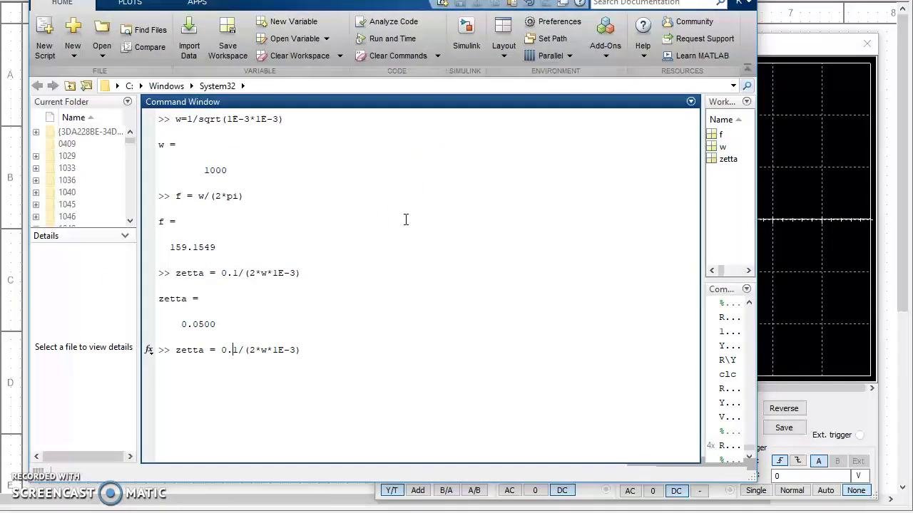
pyautogui.press('Return')
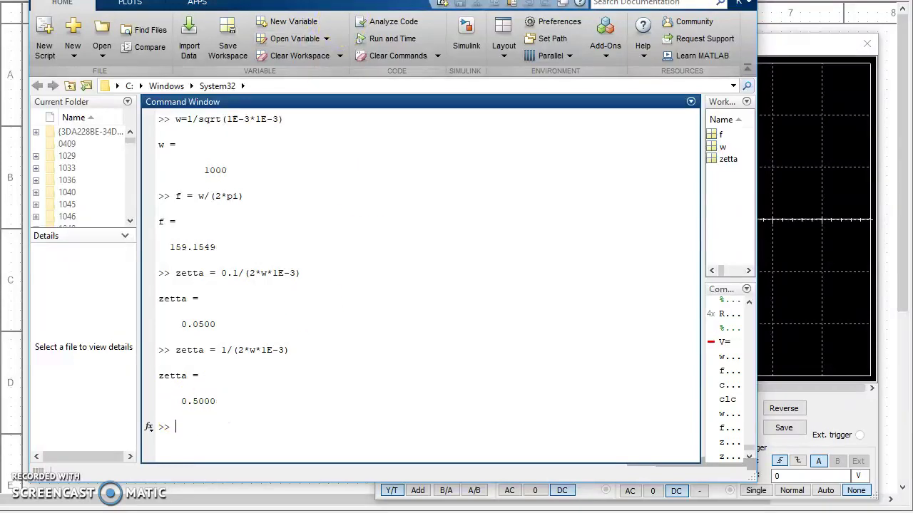
pyautogui.hotkey('alt', 'Tab')
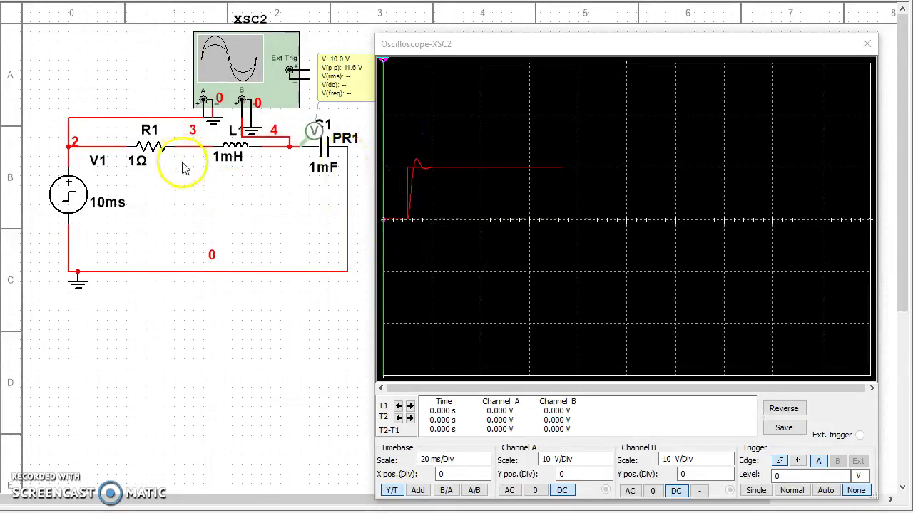
# Change R1's resistance to 2 Ω in the Multisim circuit.
pyautogui.doubleClick(146, 148)
pyautogui.write('2')
pyautogui.click(494, 403)
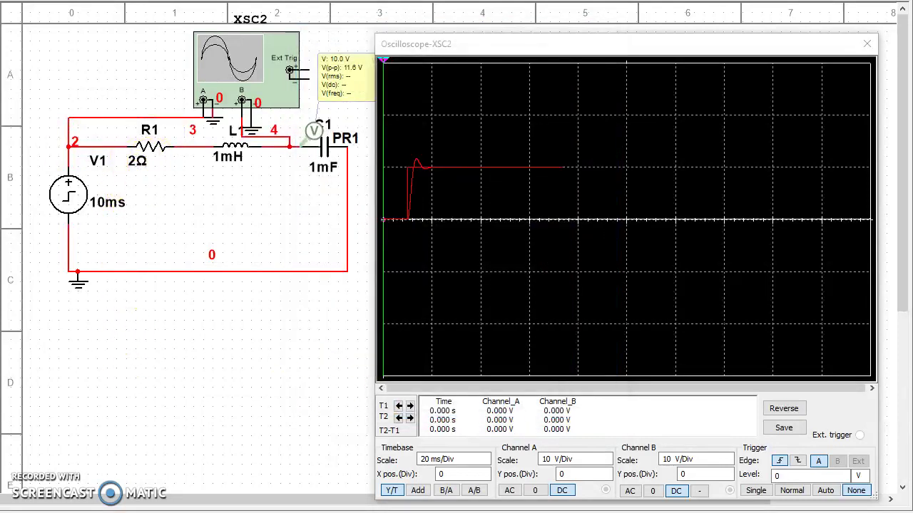
pyautogui.hotkey('alt', 'Tab')
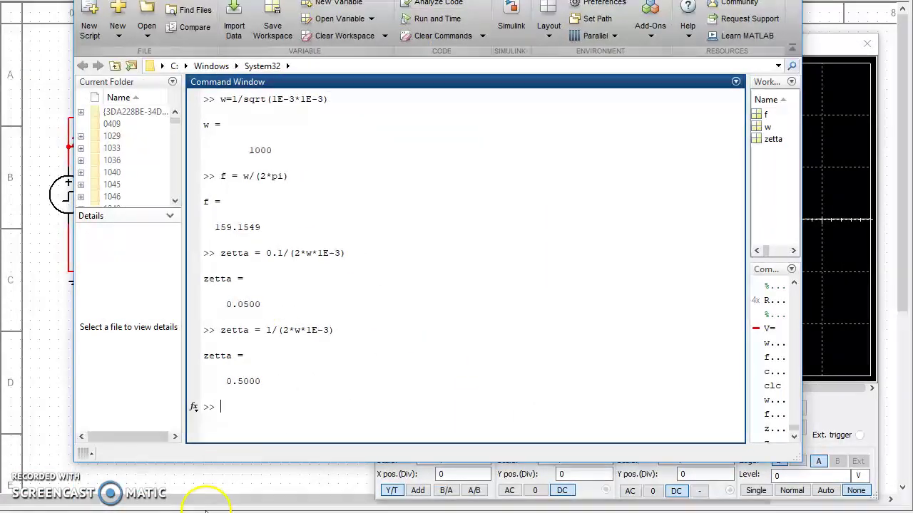
# Evaluate zetta = 2/(2*w*1E-3), which gives exactly 1 for critical damping.
pyautogui.click(275, 410)
pyautogui.press('Up')
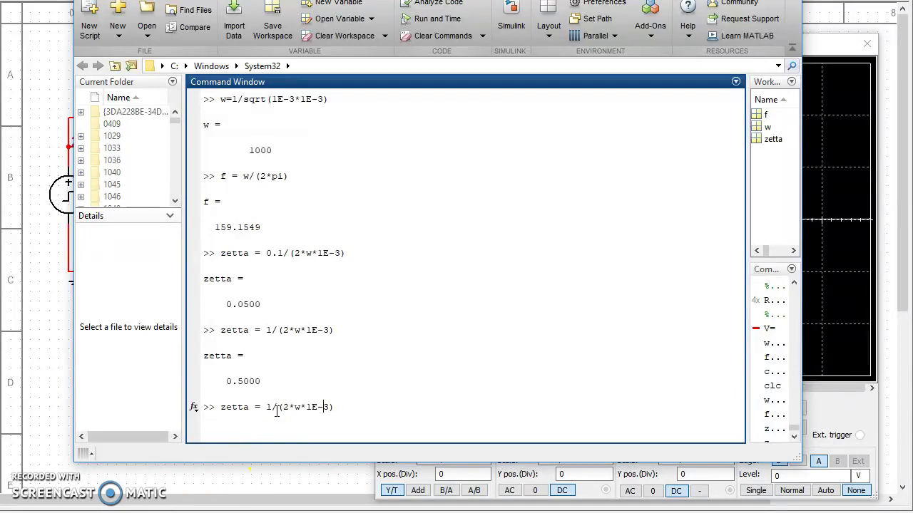
pyautogui.press('Return')
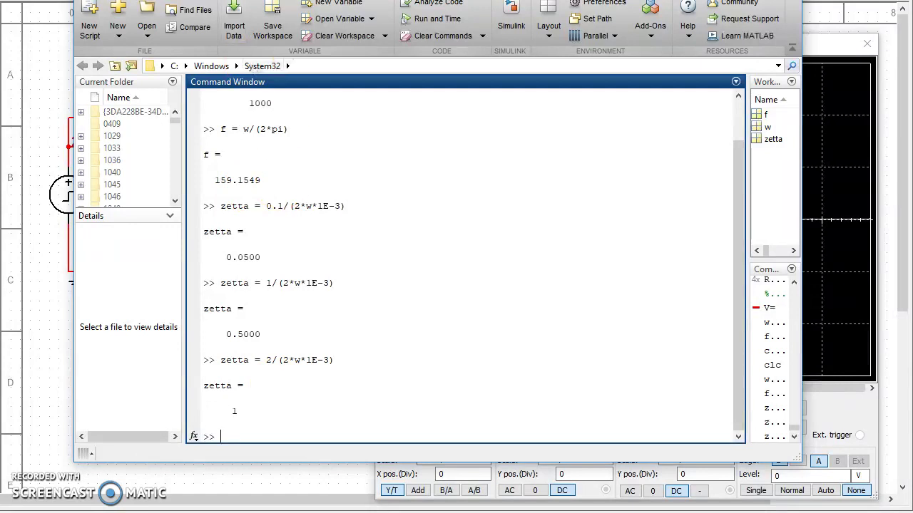
pyautogui.hotkey('alt', 'Tab')
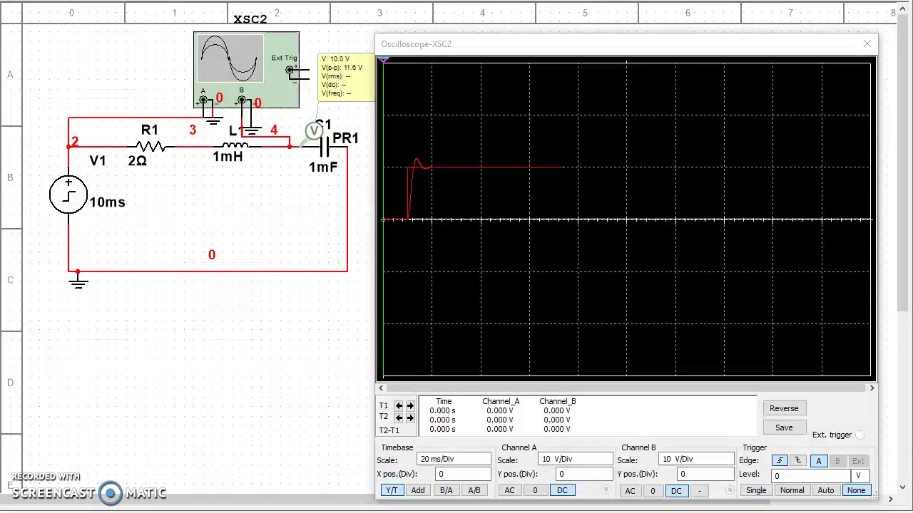
# Rerun with R1 at 2 Ω and set the oscilloscope timebase to 5 ms/Div.
pyautogui.press('F5')
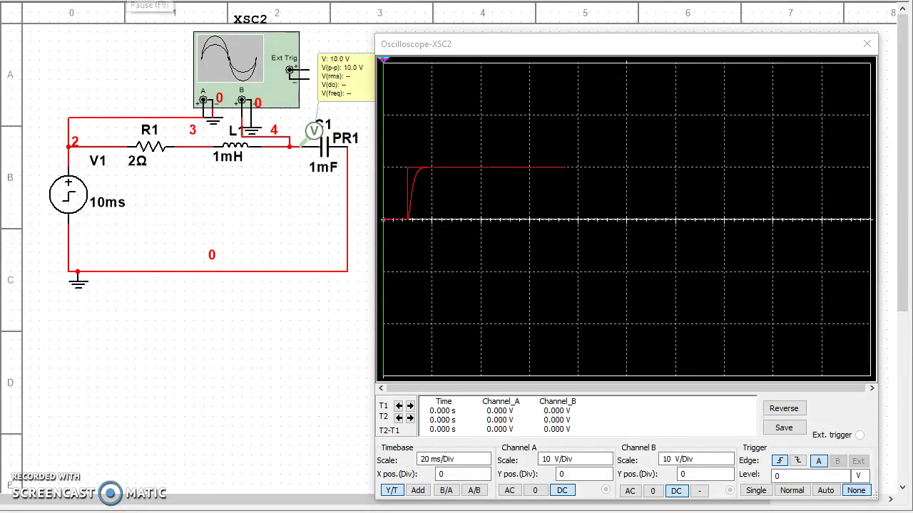
pyautogui.click(455, 462)
pyautogui.click(486, 465)
pyautogui.click(486, 465)
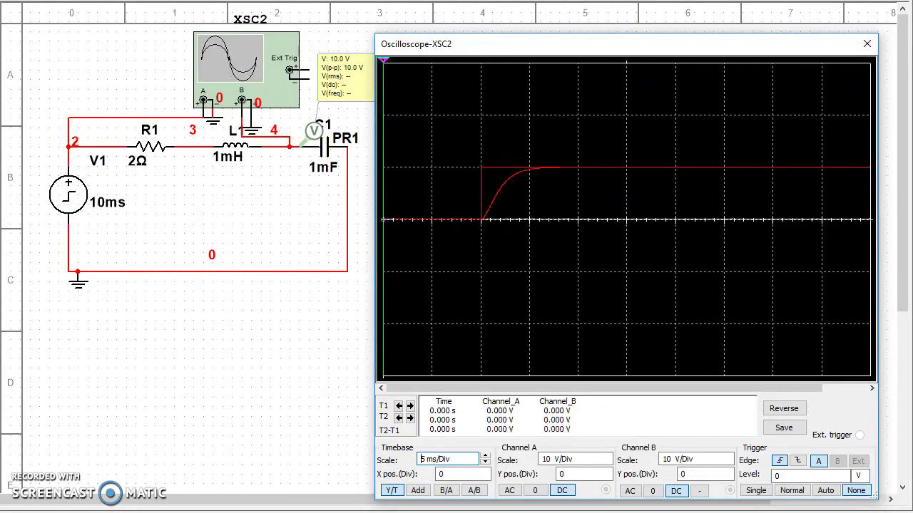
pyautogui.hotkey('alt', 'Tab')
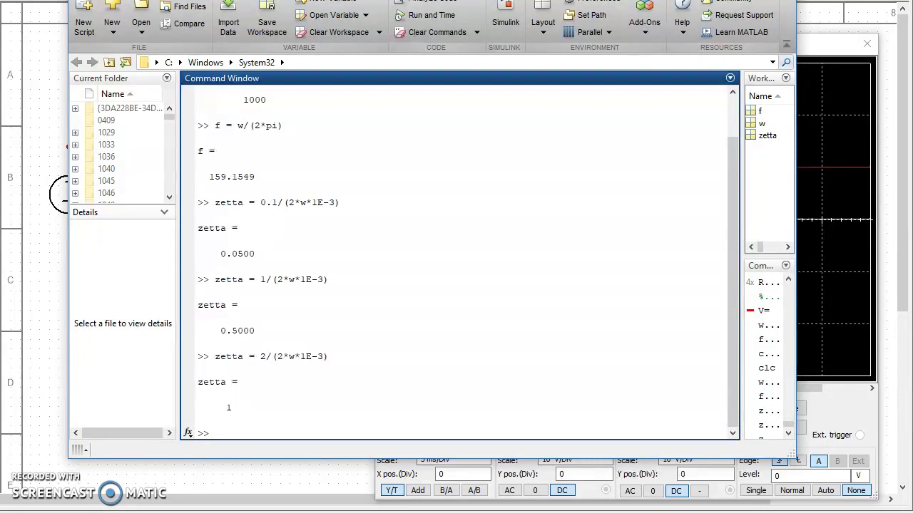
# Enter 10 as the pending Resistance in resistor R1's properties in Multisim.
pyautogui.hotkey('alt', 'Tab')
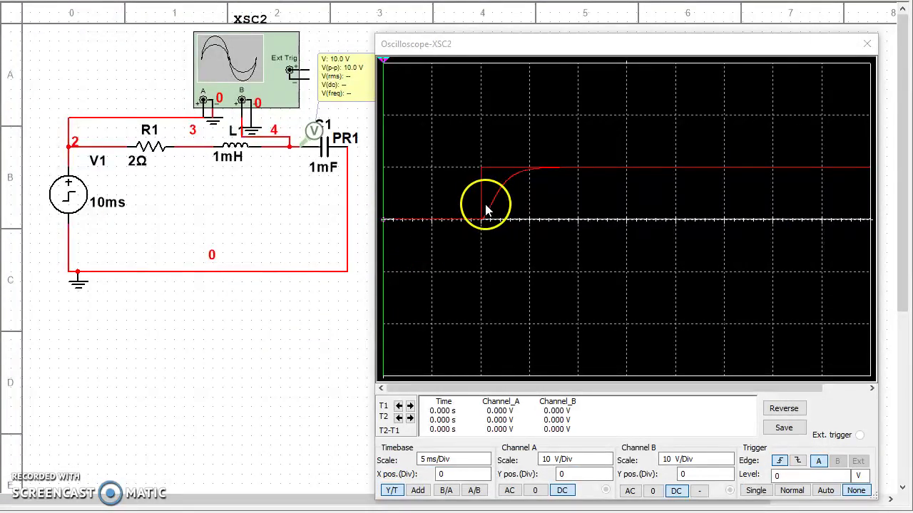
pyautogui.doubleClick(147, 146)
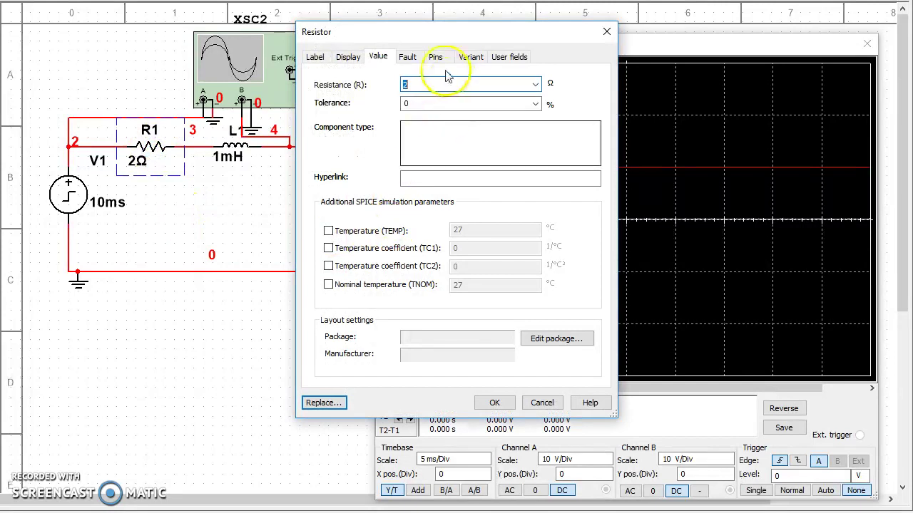
pyautogui.write('10')
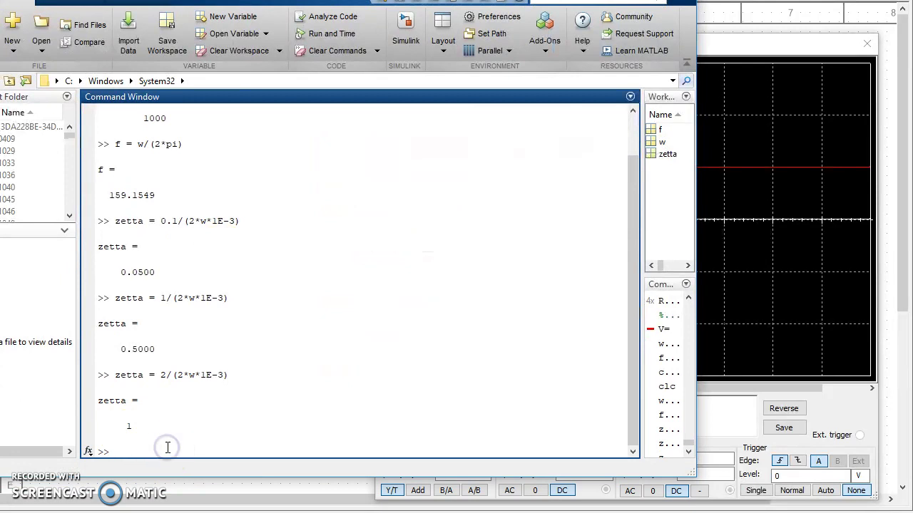
# Recompute zetta = 10/(2*w*1E-3) in MATLAB, giving a damping ratio of 5.
pyautogui.press('Up')
pyautogui.doubleClick(166, 448)
pyautogui.write('10')
pyautogui.press('Return')
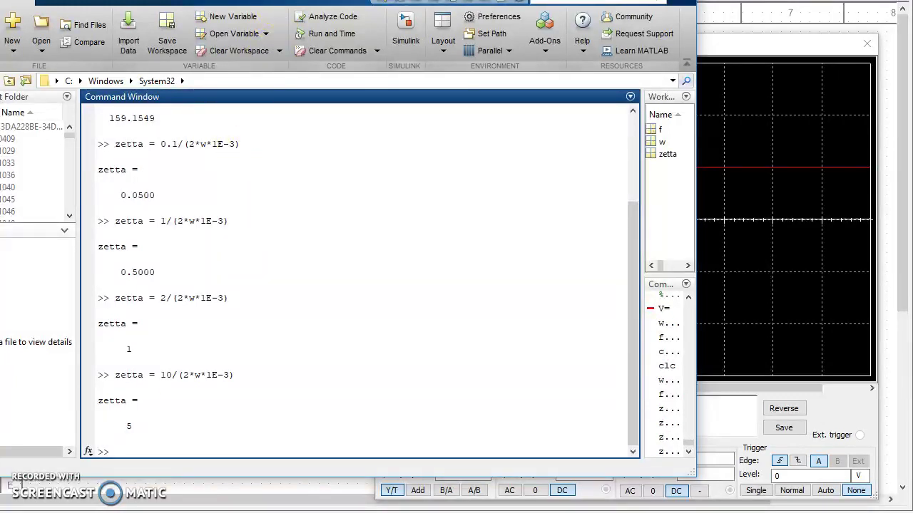
pyautogui.hotkey('alt', 'Tab')
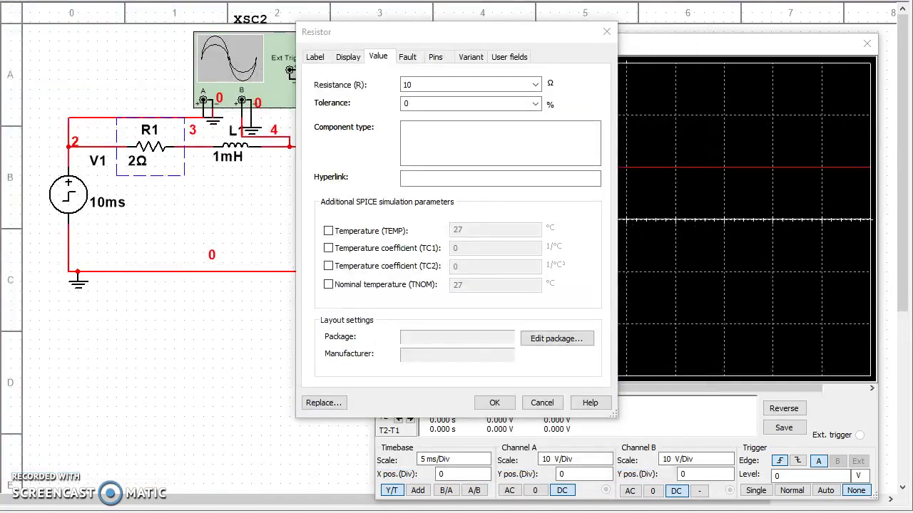
# Apply R1 = 10 Ω, dismiss the simulation warning and rerun the simulation.
pyautogui.click(437, 86)
pyautogui.click(494, 403)
pyautogui.click(474, 328)
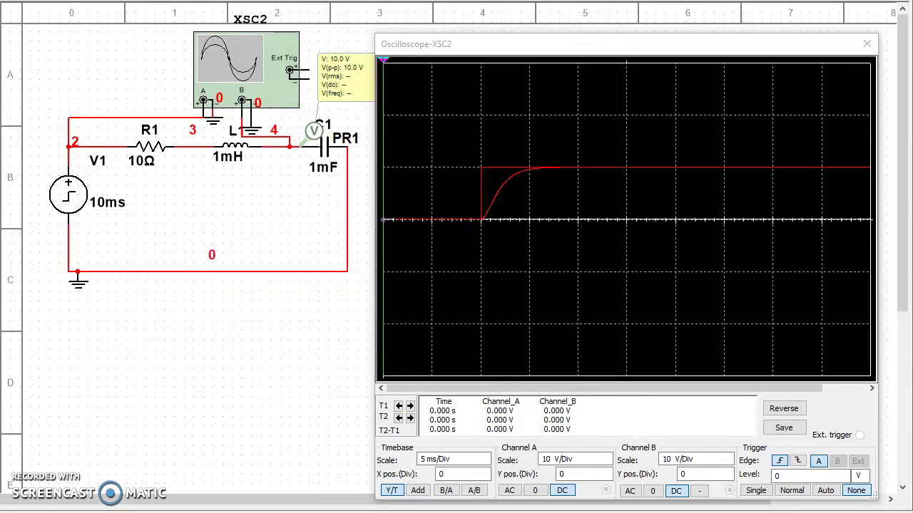
pyautogui.press('F5')
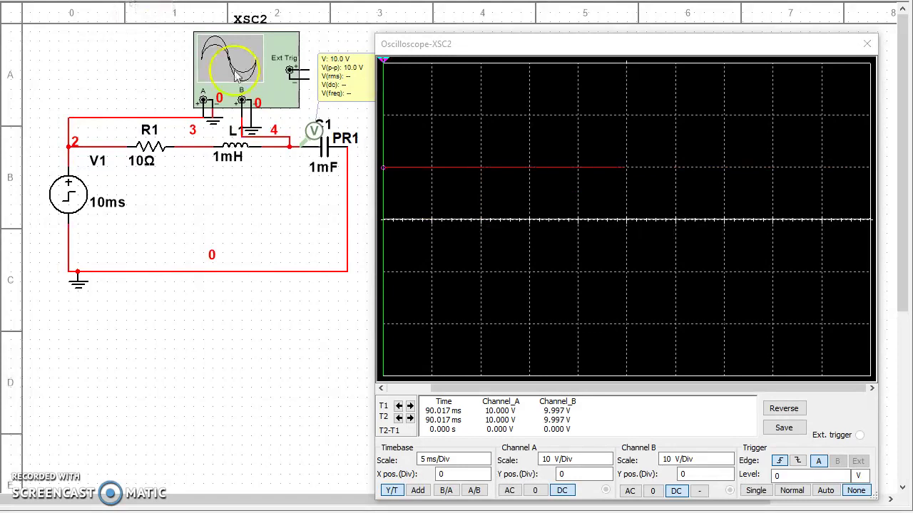
# Set the oscilloscope timebase to 20 ms/Div to show the overshoot-free charging curve.
pyautogui.click(459, 460)
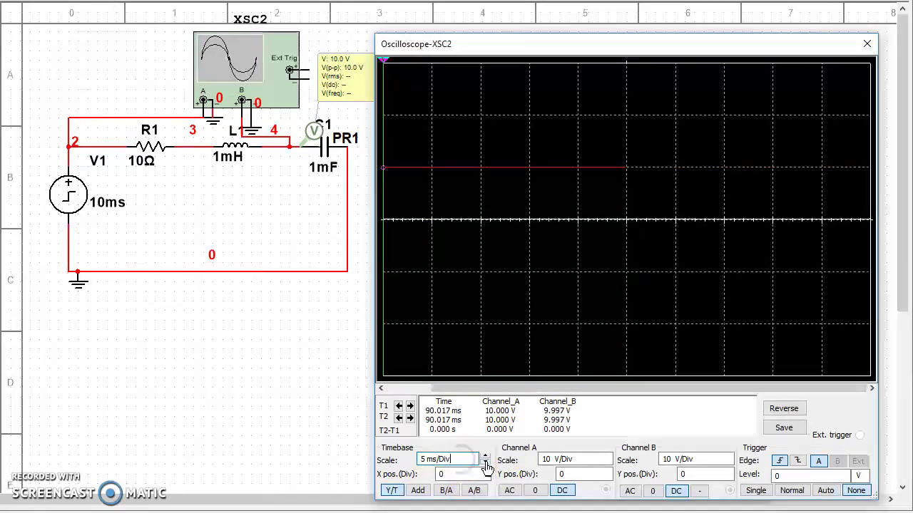
pyautogui.click(485, 464)
pyautogui.click(485, 465)
pyautogui.click(484, 464)
pyautogui.click(484, 456)
pyautogui.click(484, 456)
pyautogui.click(485, 457)
pyautogui.click(485, 456)
pyautogui.click(485, 456)
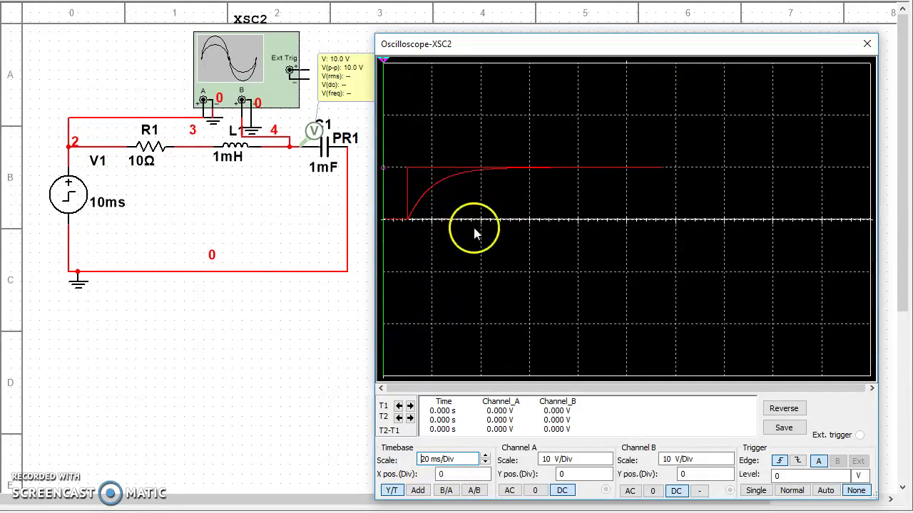
# Change R1's resistance from 10 to 100 Ω and dismiss the simulation-running warning.
pyautogui.click(156, 148)
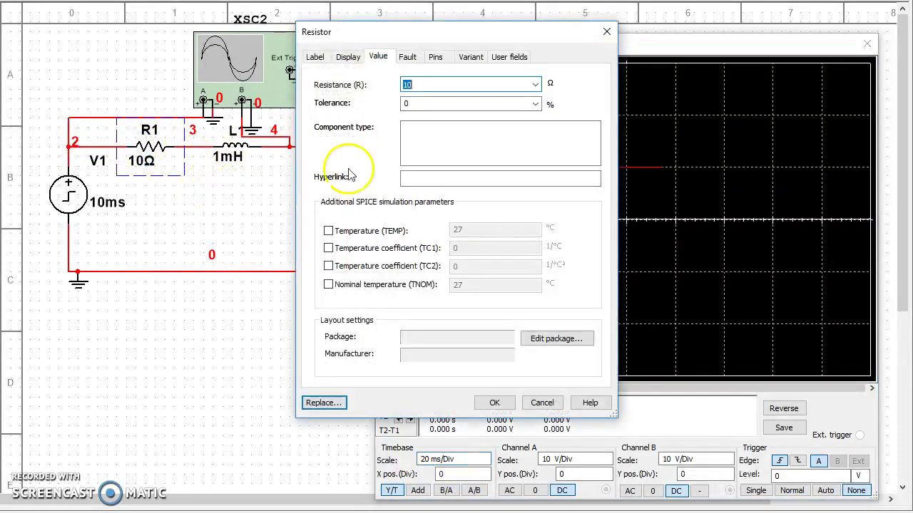
pyautogui.click(411, 85)
pyautogui.write('0')
pyautogui.click(492, 402)
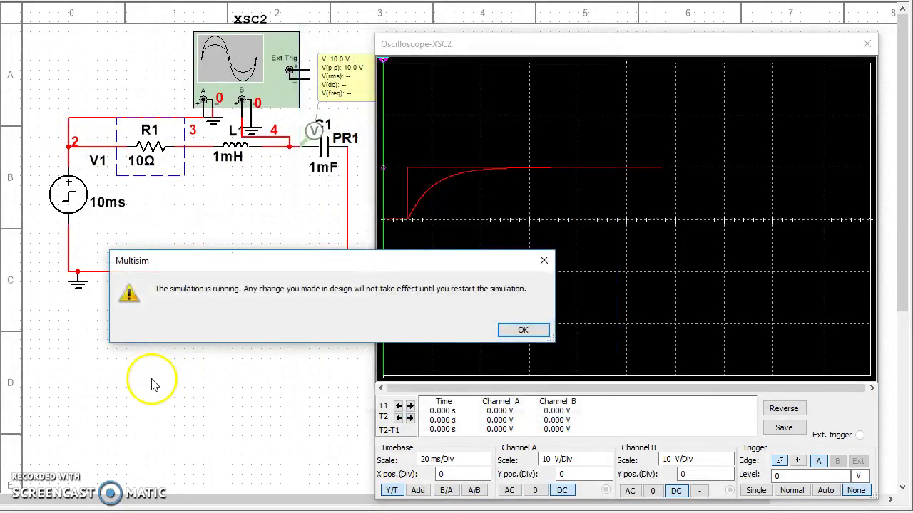
pyautogui.click(523, 330)
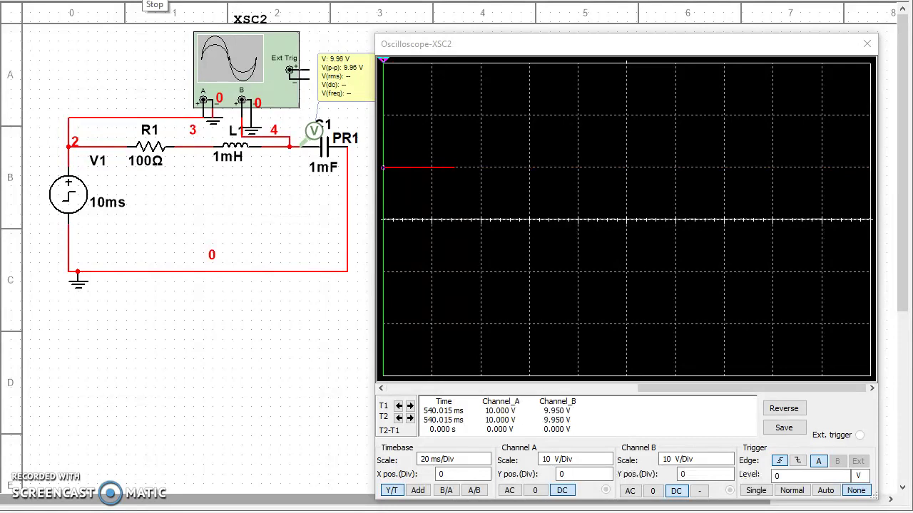
# Adjust the oscilloscope timebase up to 200 ms/Div, then down to 100 ms/Div.
pyautogui.click(467, 459)
pyautogui.click(487, 456)
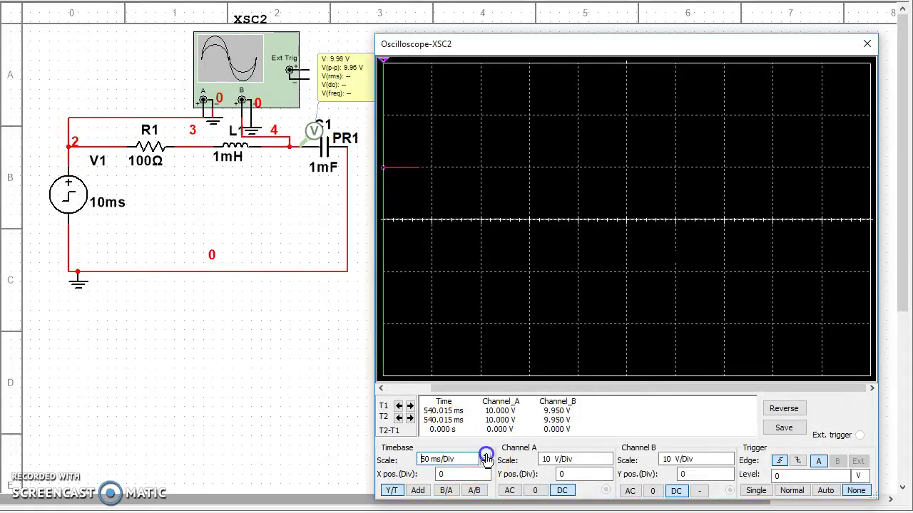
pyautogui.click(487, 456)
pyautogui.click(487, 456)
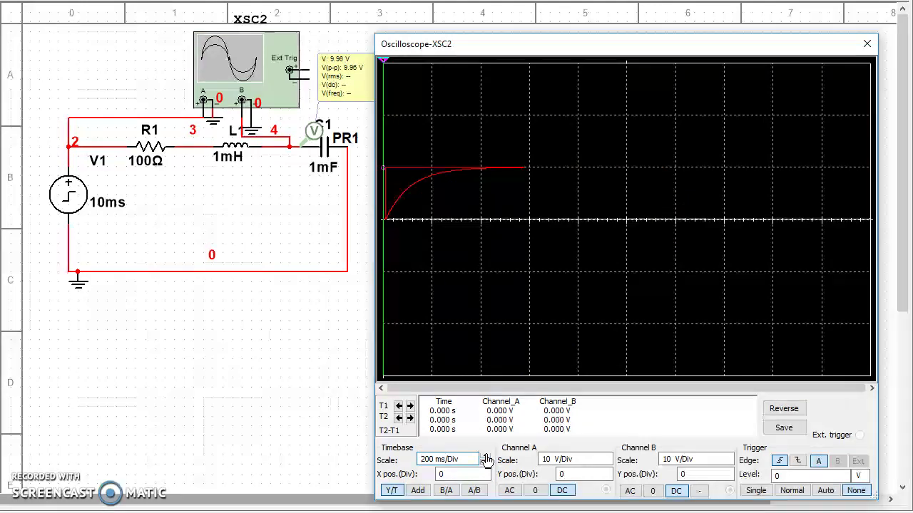
pyautogui.click(486, 464)
pyautogui.click(486, 465)
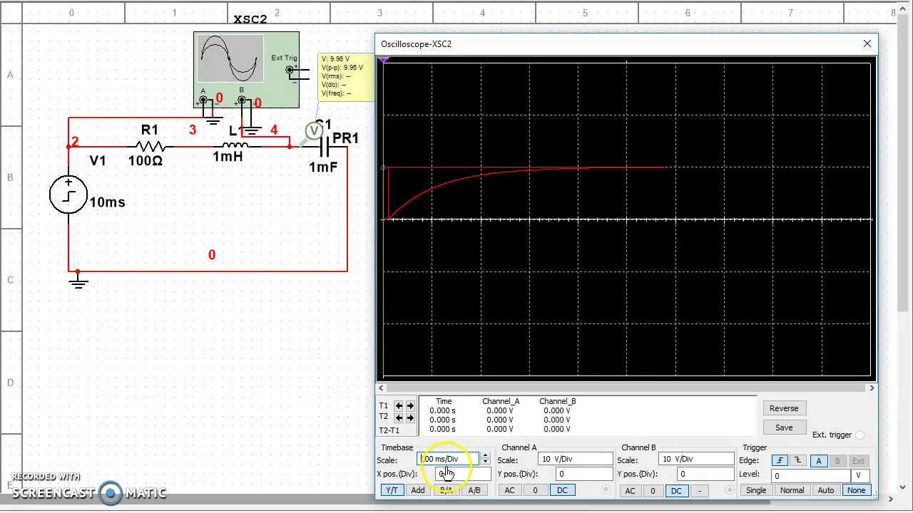